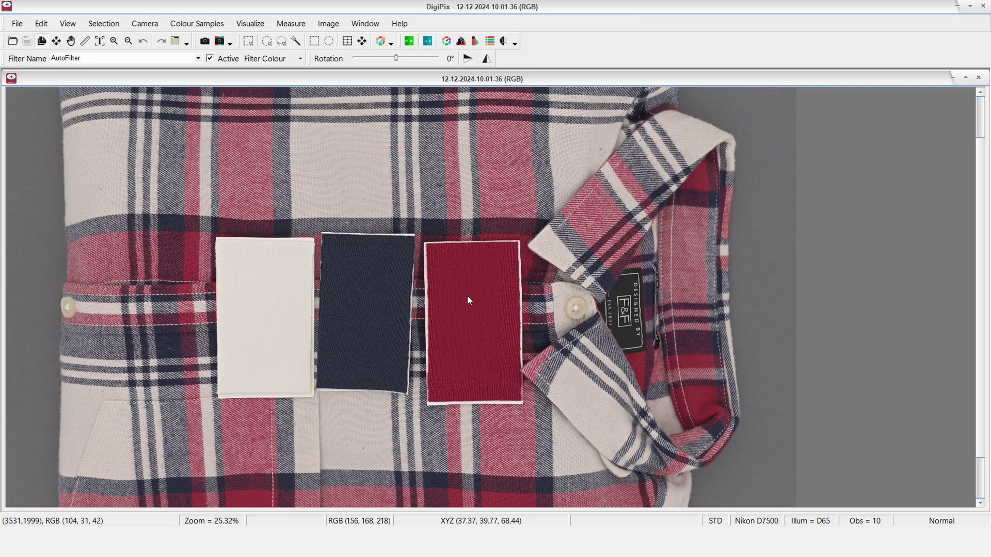
Drag sample areas onto the red and navy shirt swatches
mouse_move(469, 300)
left_mouse_down()
mouse_move(187, 295)
mouse_move(661, 184)
left_mouse_up()
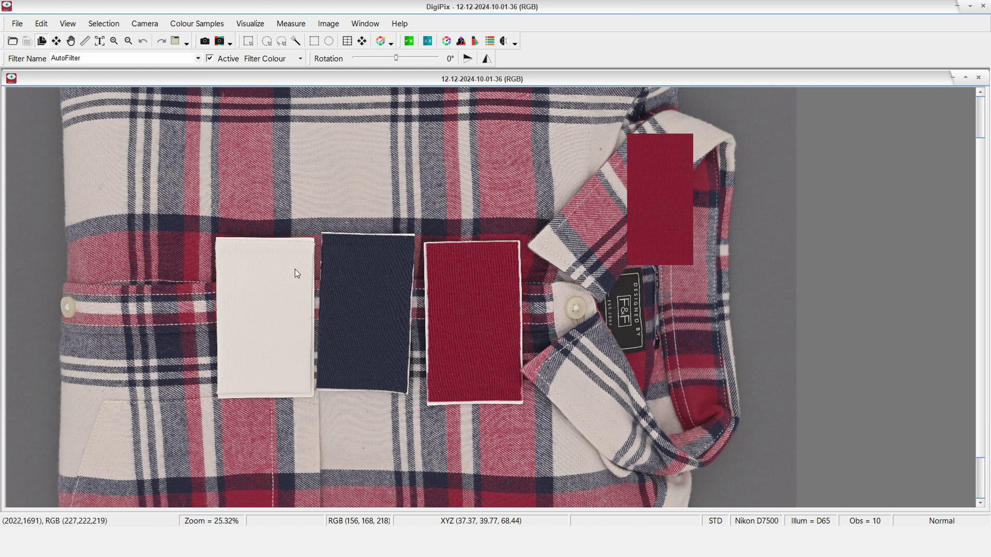
left_click_drag(332, 247, 378, 330)
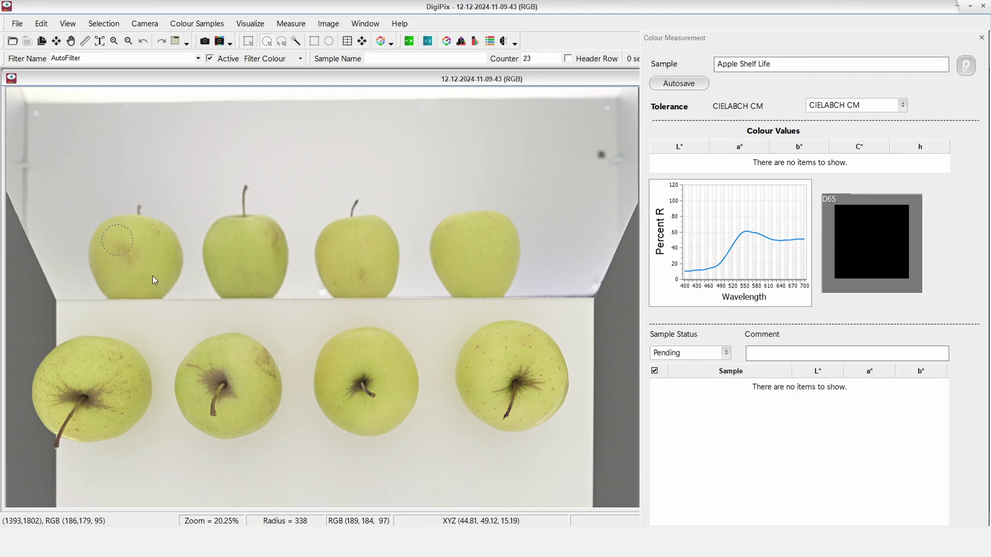
Measure the top-row apples with the circle tool, one click per apple
left_click(159, 286)
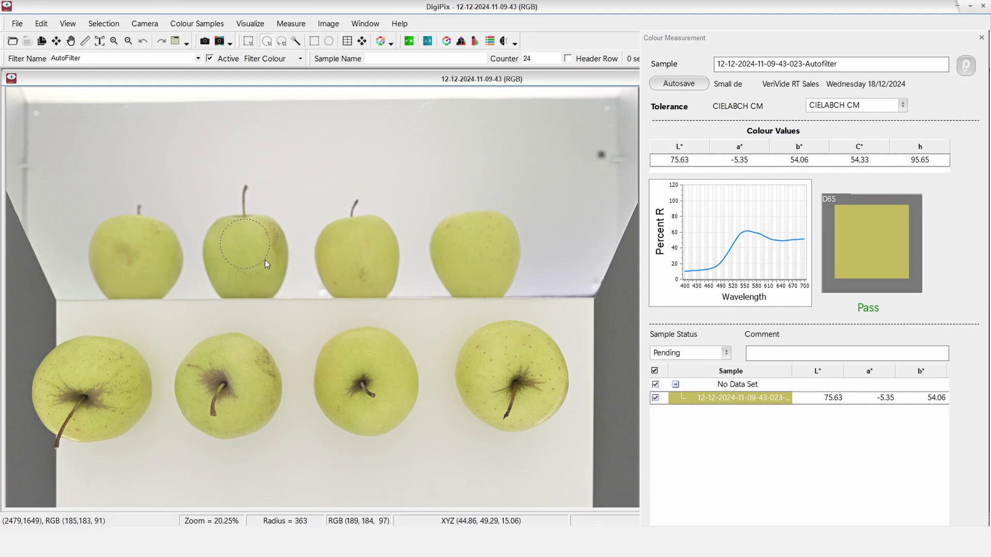
left_click(267, 283)
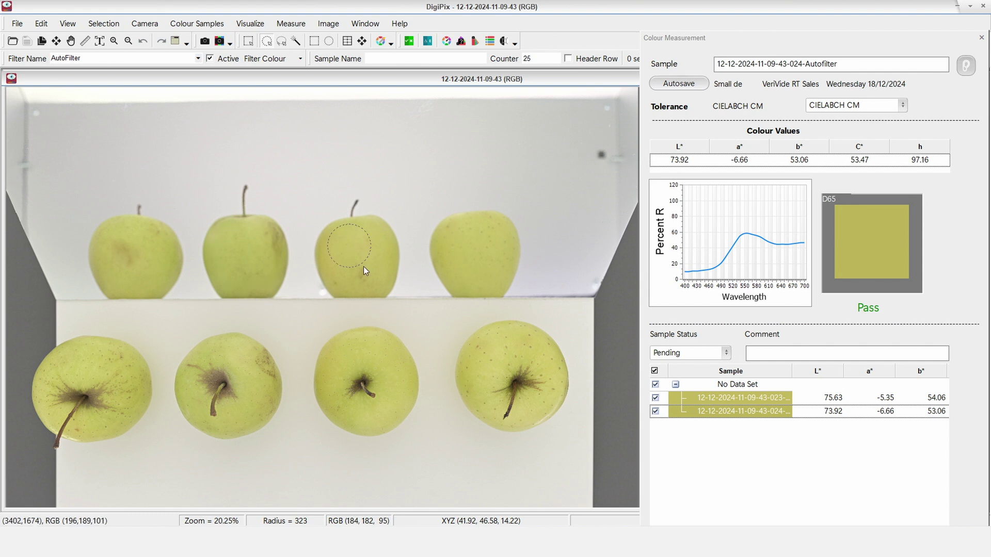
left_click(378, 284)
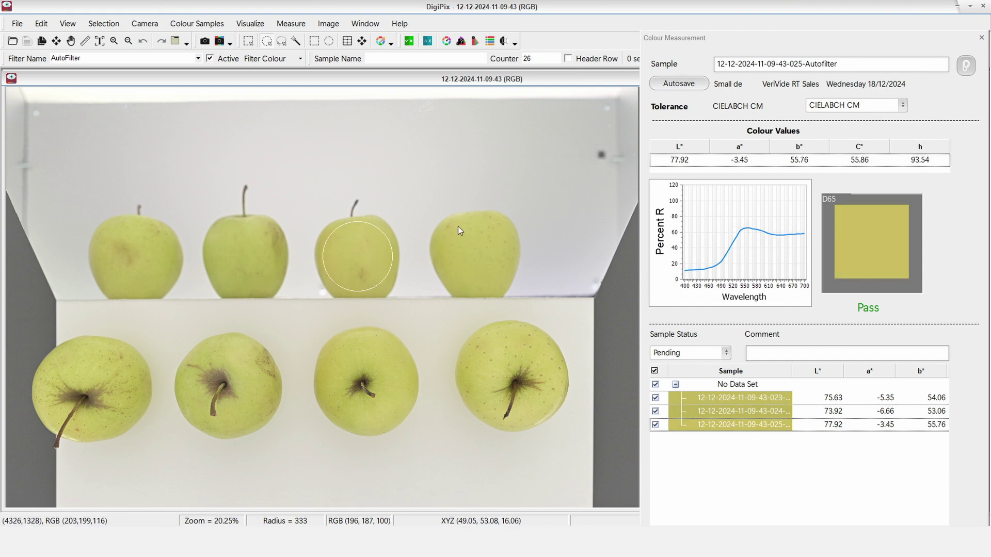
left_click(499, 278)
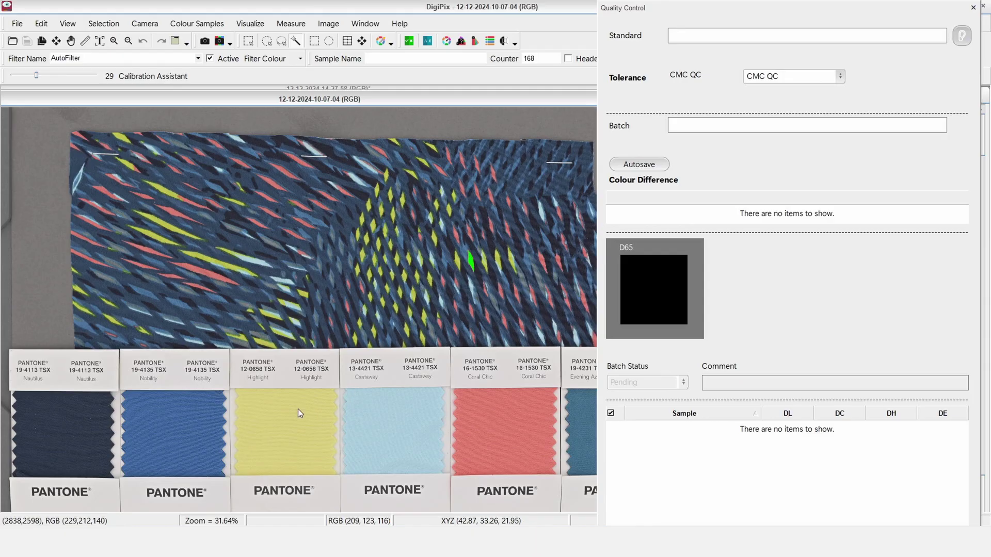
Measure the yellow Pantone swatch as a new standard and compare a yellow print diamond to it
right_click(299, 409)
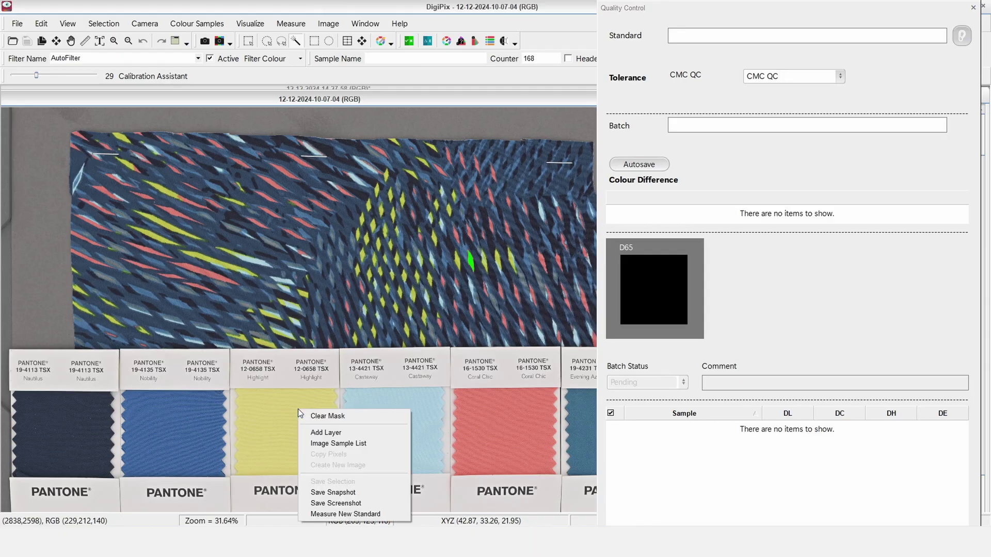
left_click(328, 511)
left_click(288, 435)
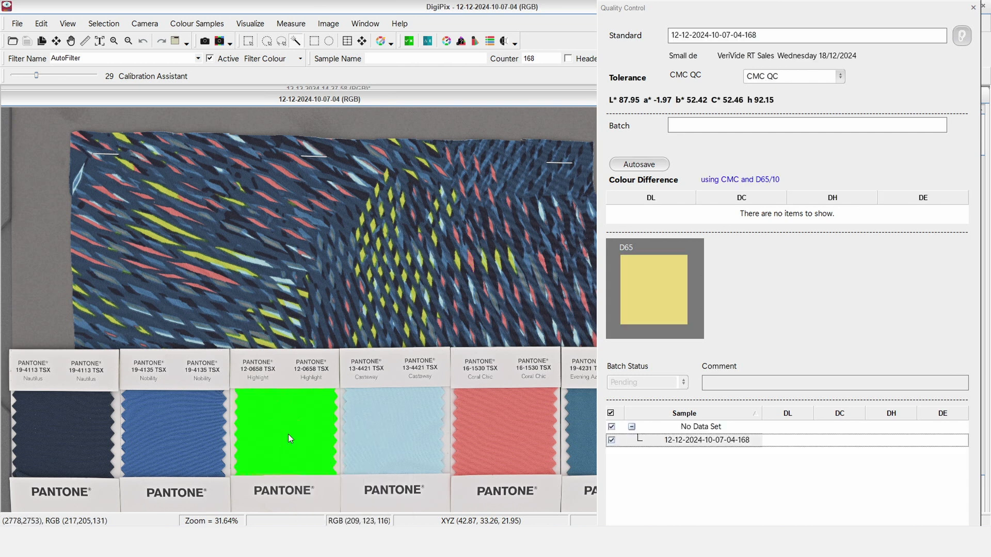
left_click(374, 225)
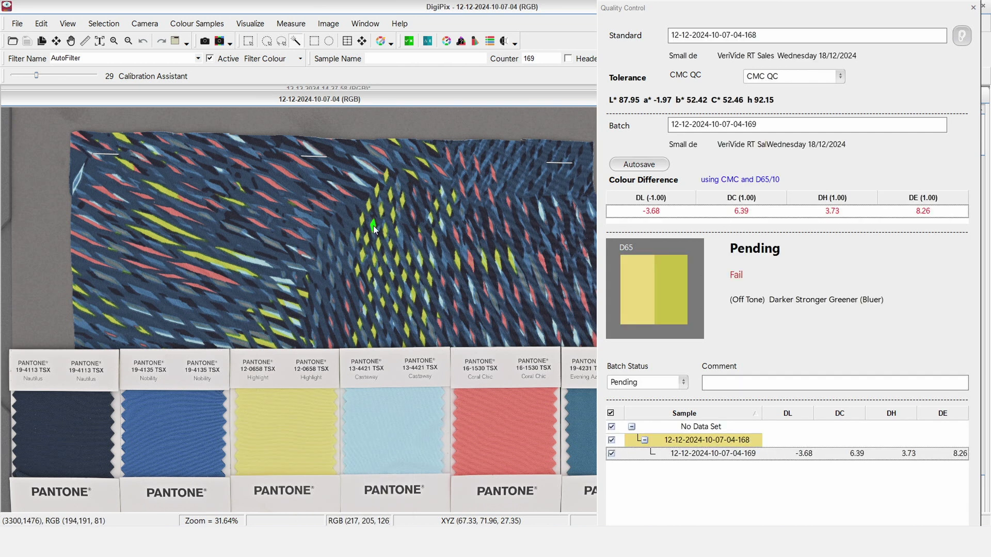
Measure the coral Pantone swatch as a new standard and compare a coral print streak to it
right_click(516, 457)
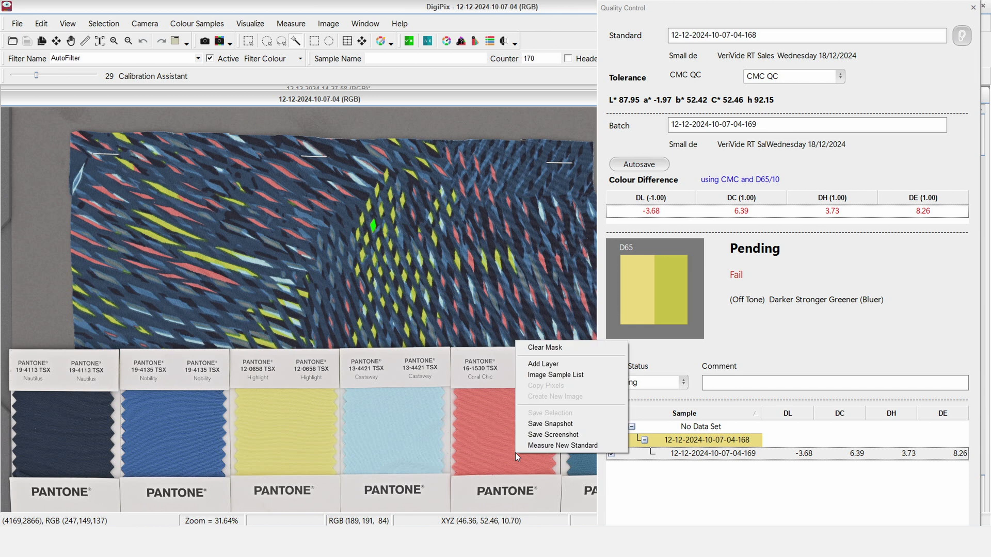
left_click(532, 446)
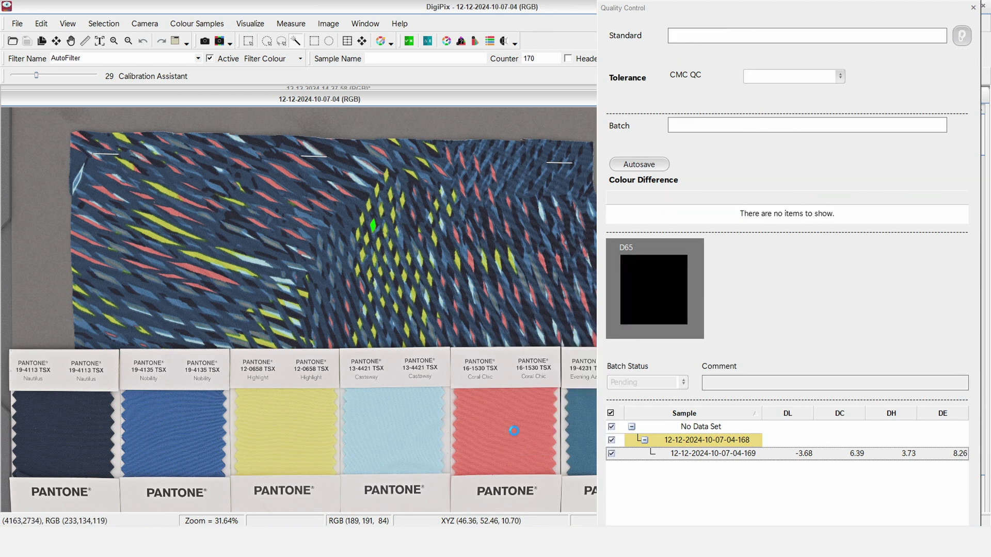
left_click(514, 431)
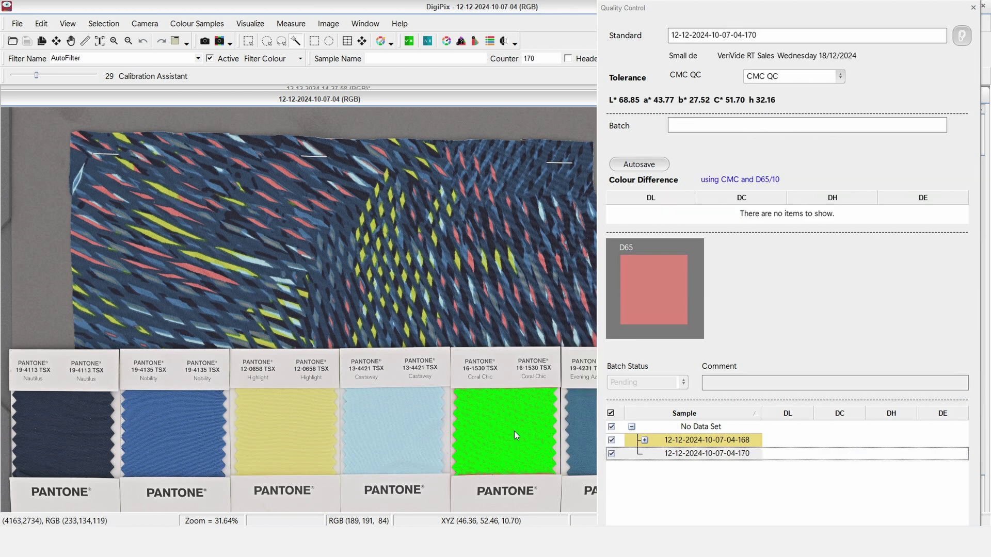
left_click(207, 274)
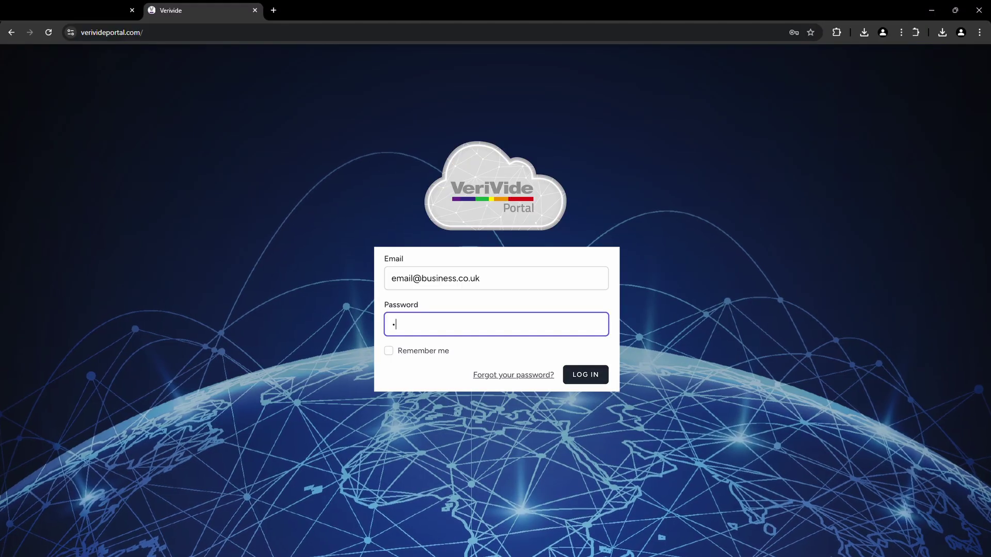
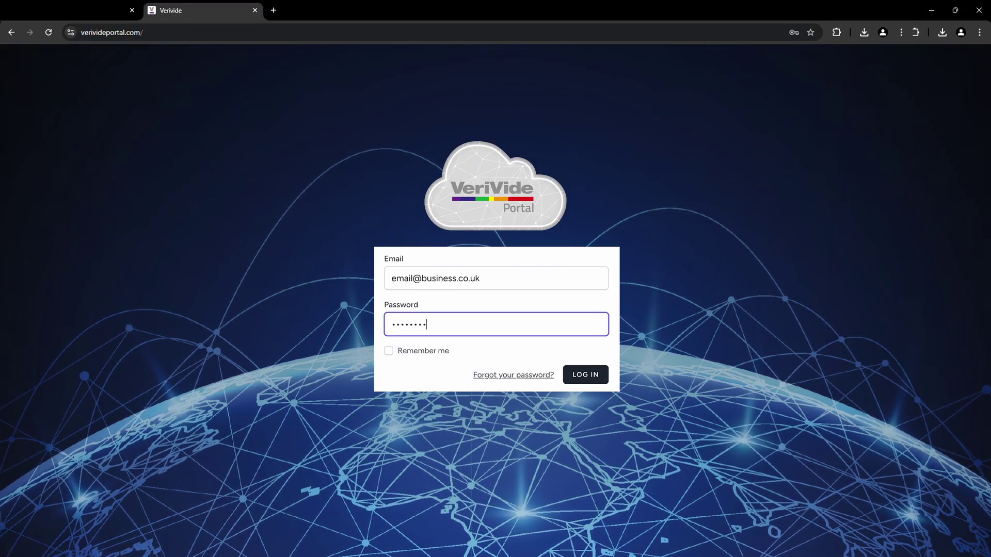
key("Return")
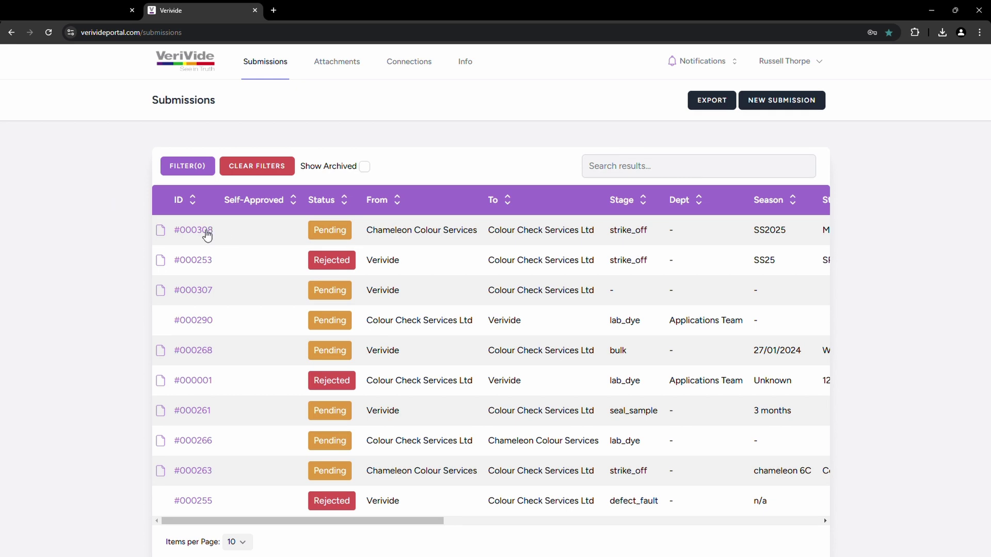
left_click(204, 231)
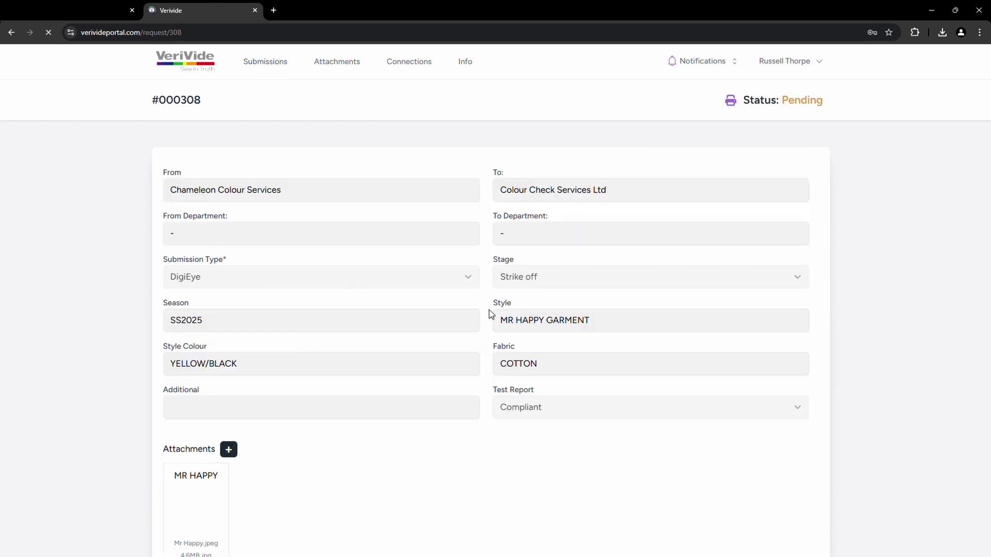
scroll(536, 297, "down", 1)
scroll(537, 296, "down", 1)
scroll(540, 297, "down", 2)
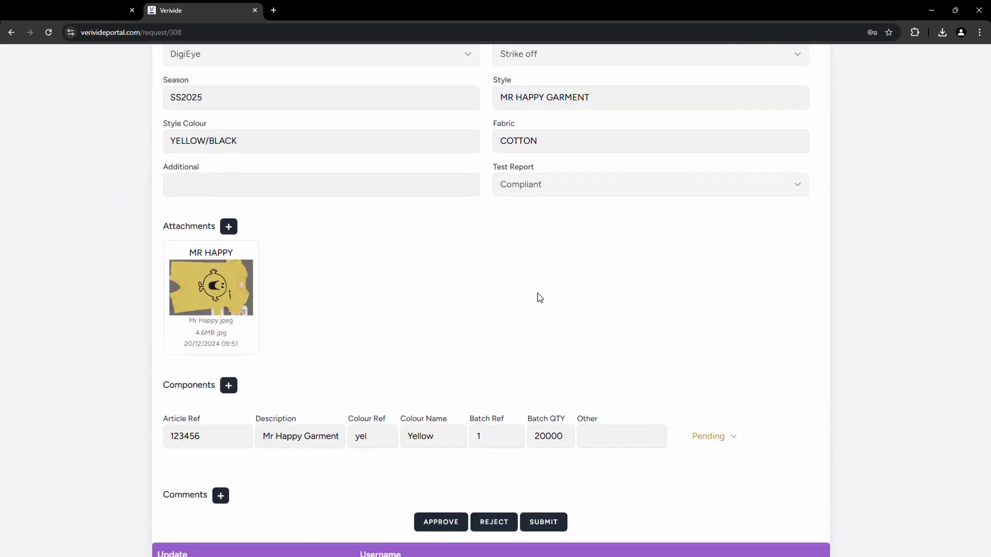
scroll(540, 298, "down", 1)
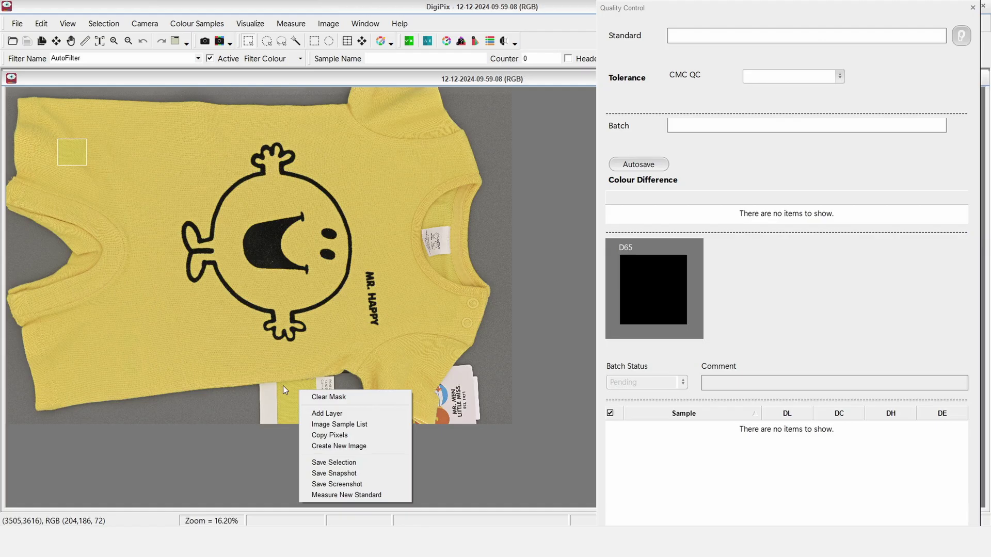
Measure the yellow swatch as standard and the shirt as batch, set Commercial Accept, and begin the comment
left_click_drag(283, 385, 301, 407)
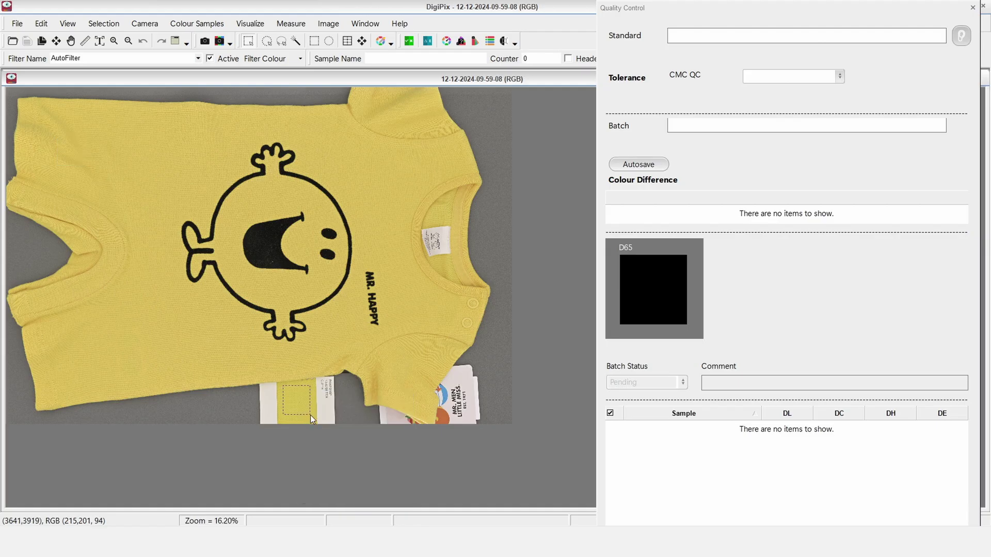
left_click_drag(138, 270, 183, 367)
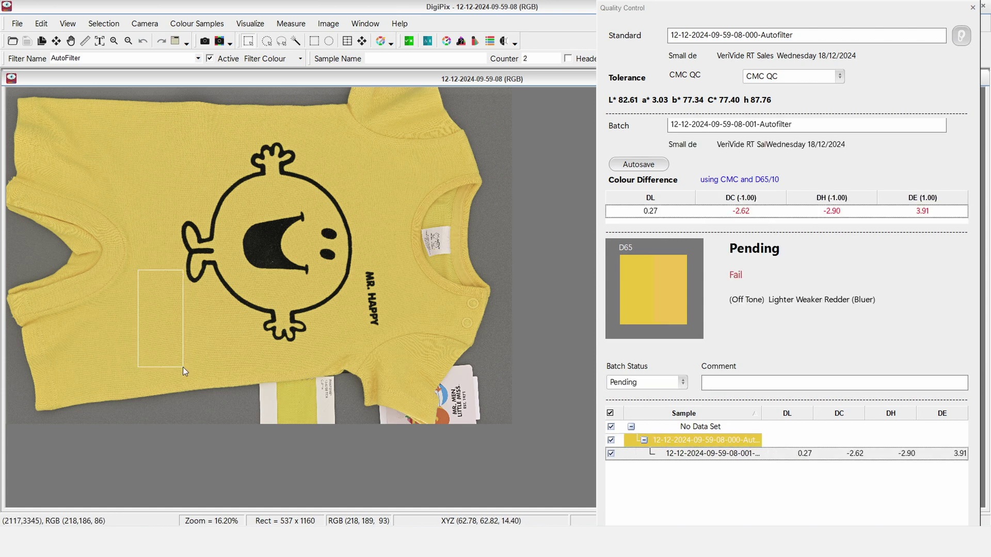
left_click(683, 382)
key("Escape")
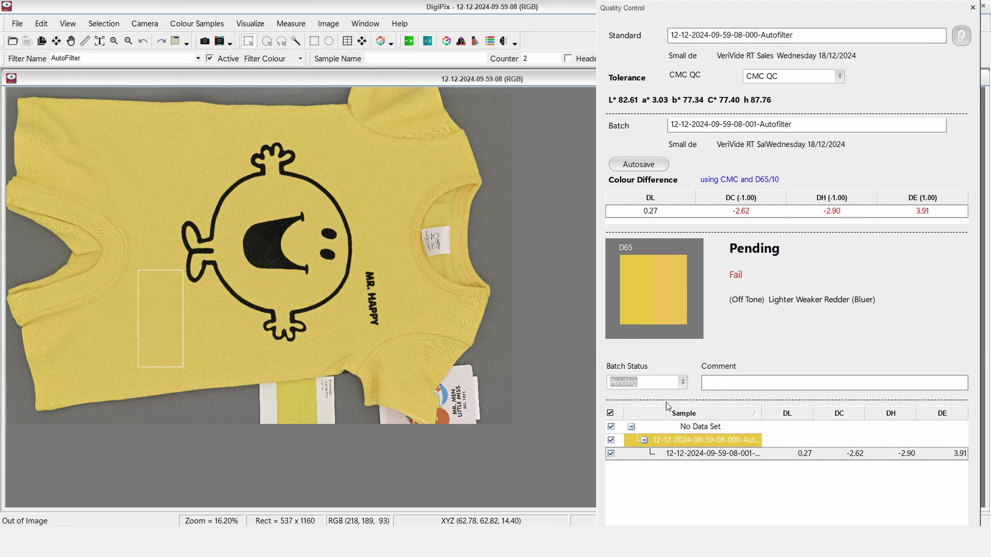
key("Down")
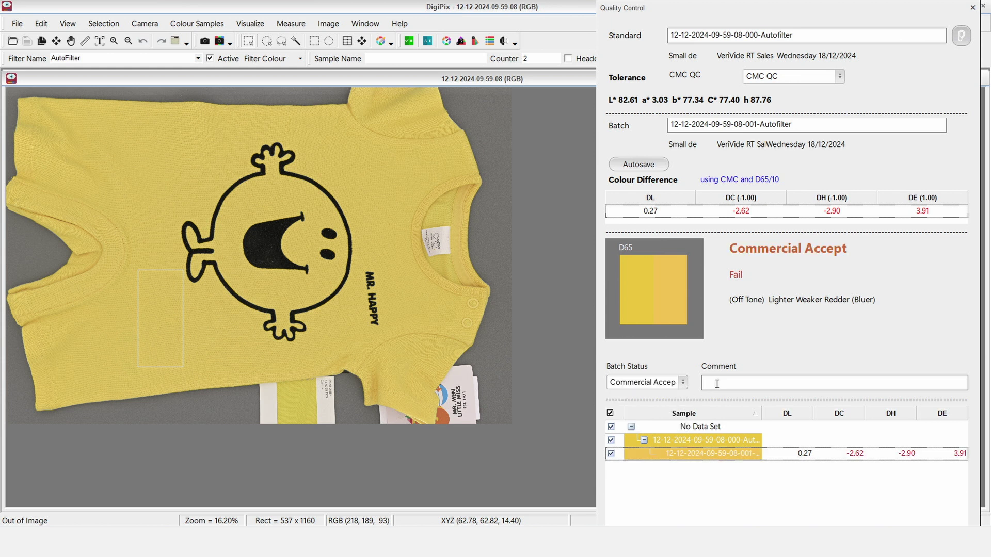
type("Go no redder")
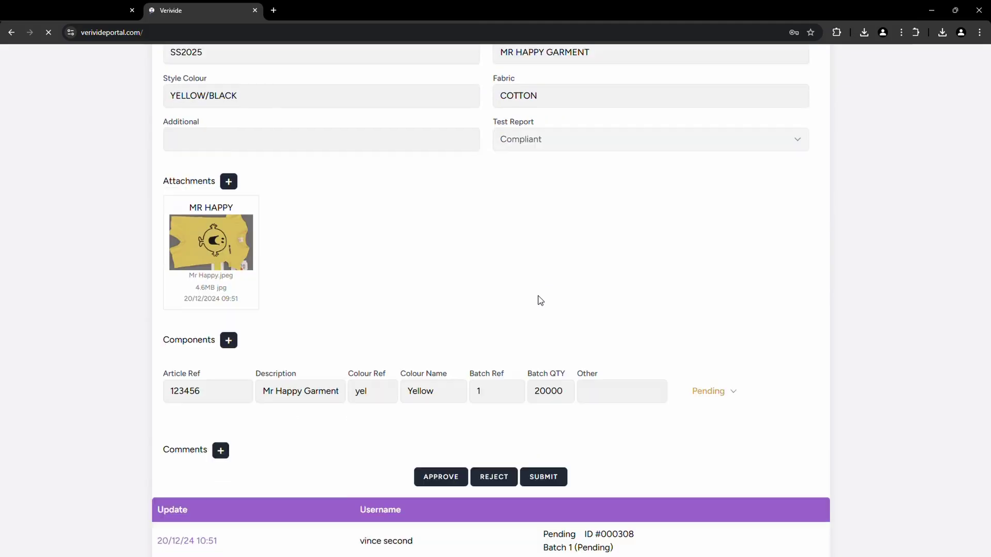
Approve the MR HAPPY GARMENT component of #000308 and submit it
scroll(620, 335, "down", 1)
left_click(712, 376)
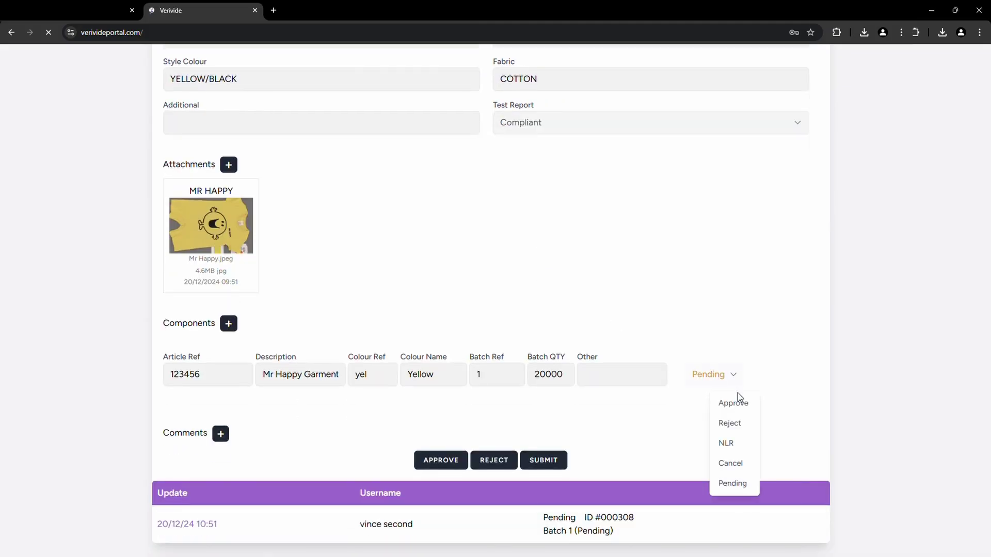
left_click(745, 404)
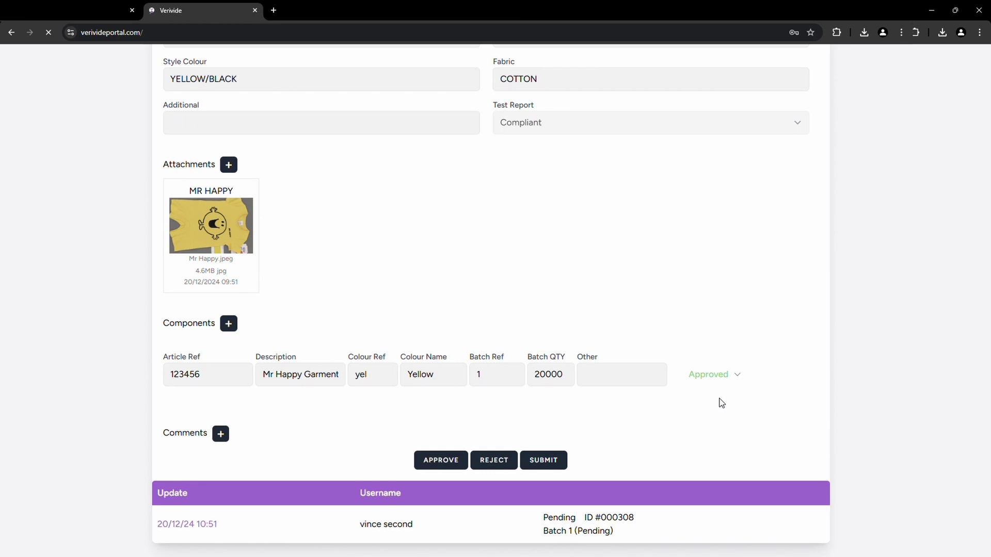
left_click(550, 462)
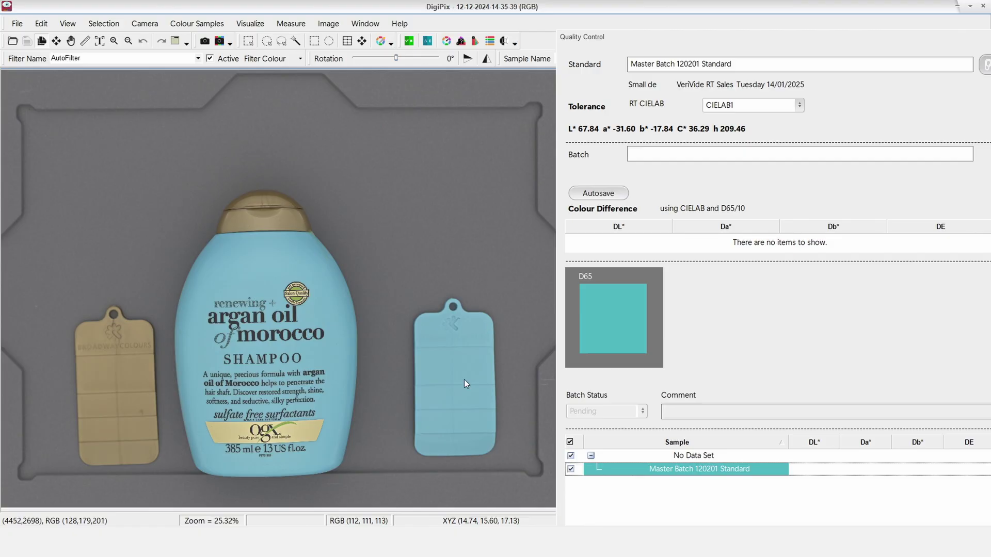
Move the floating swatch copy aside and draw a rectangle sample on the shampoo bottle
left_click_drag(463, 379, 351, 327)
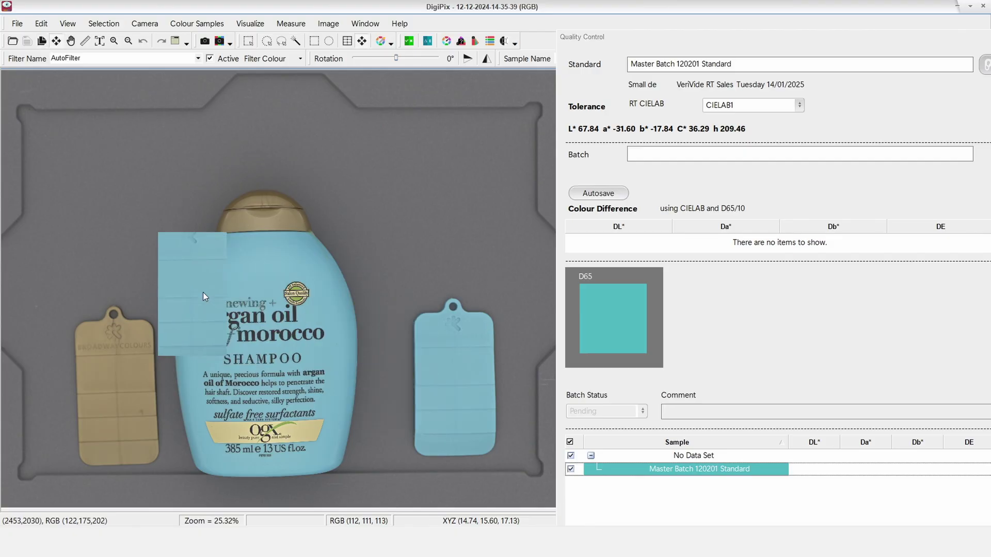
left_click_drag(232, 302, 135, 214)
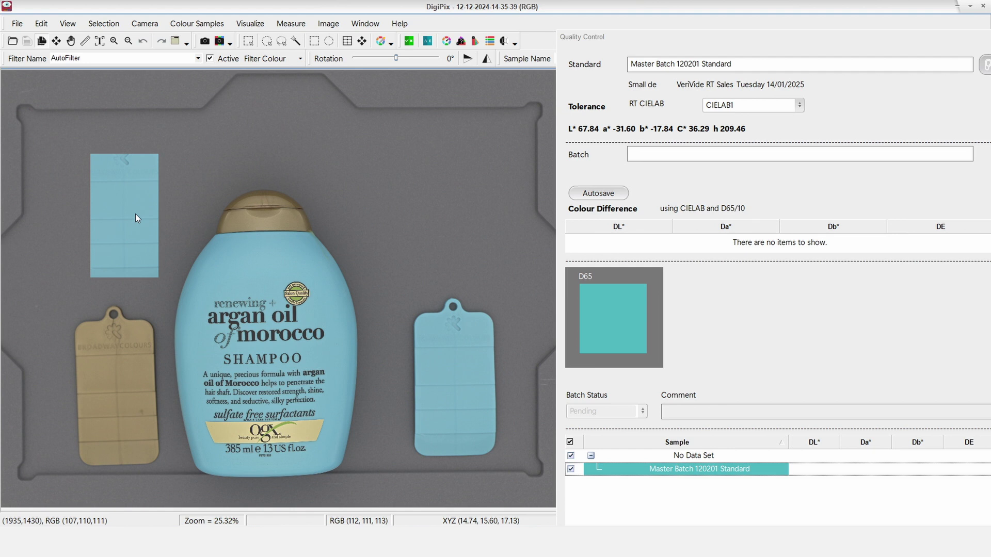
left_click(249, 44)
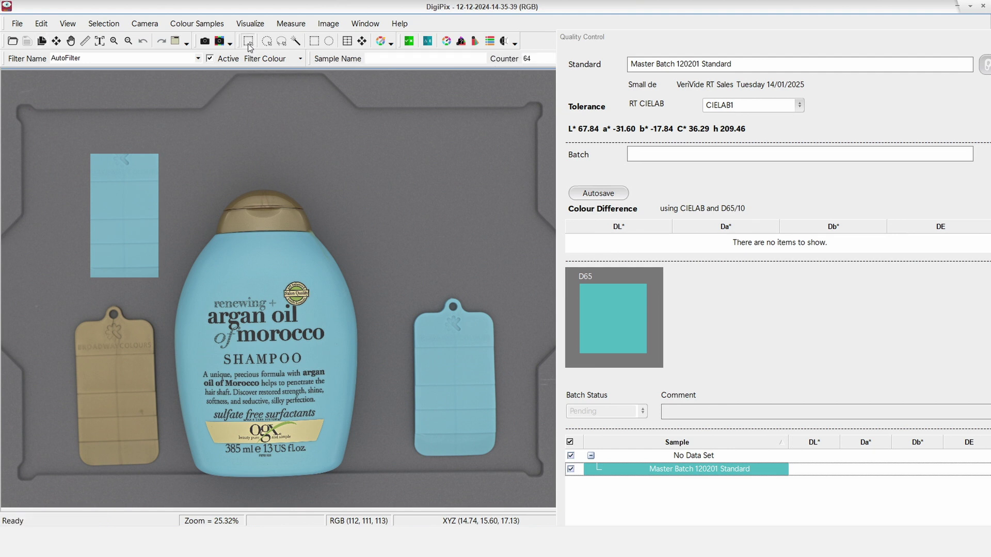
left_click_drag(222, 255, 274, 293)
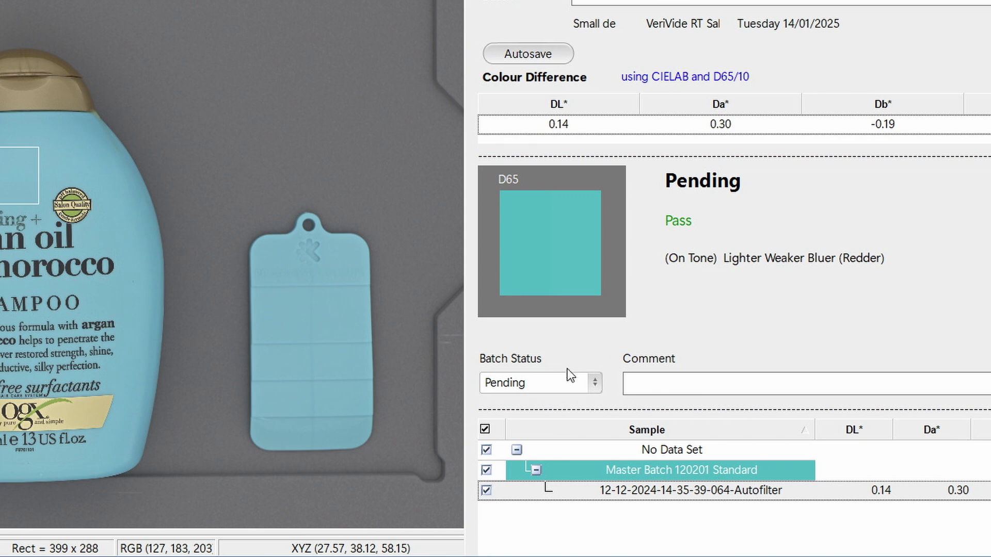
Mark the bottle batch Accepted and start the 'Very Good Match' comment
left_click(594, 386)
left_click(565, 399)
left_click(653, 379)
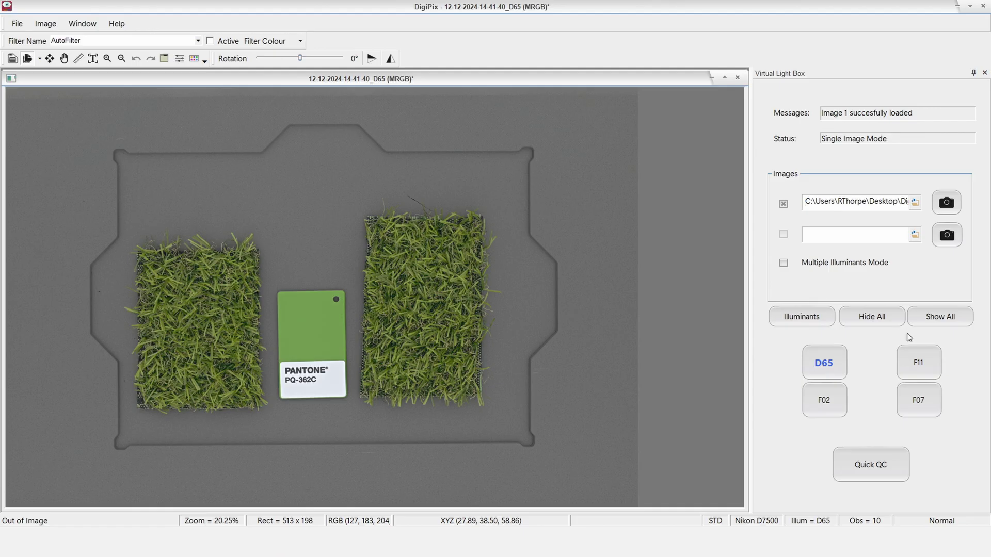
Preview the turf samples under F11, F02 and F07 illuminants
left_click(915, 362)
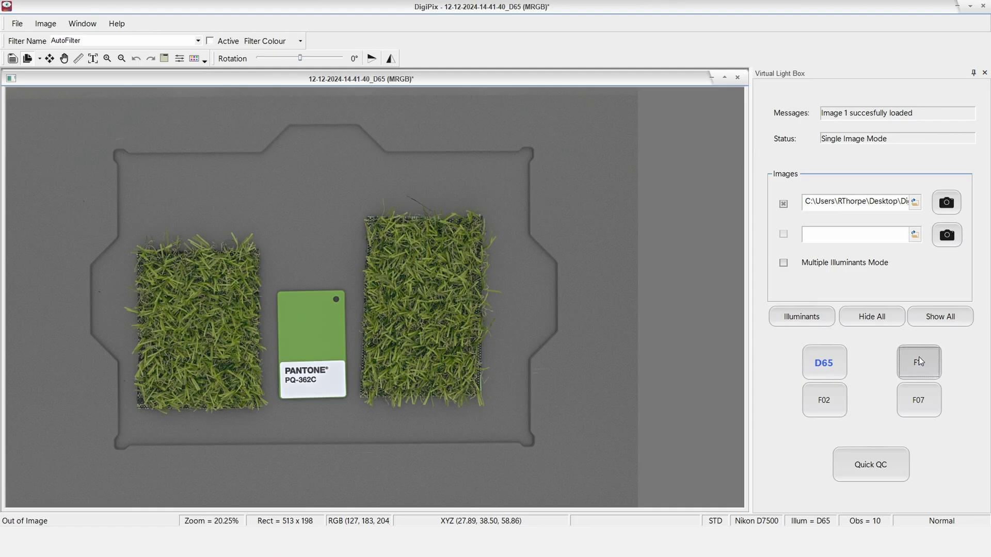
left_click(826, 402)
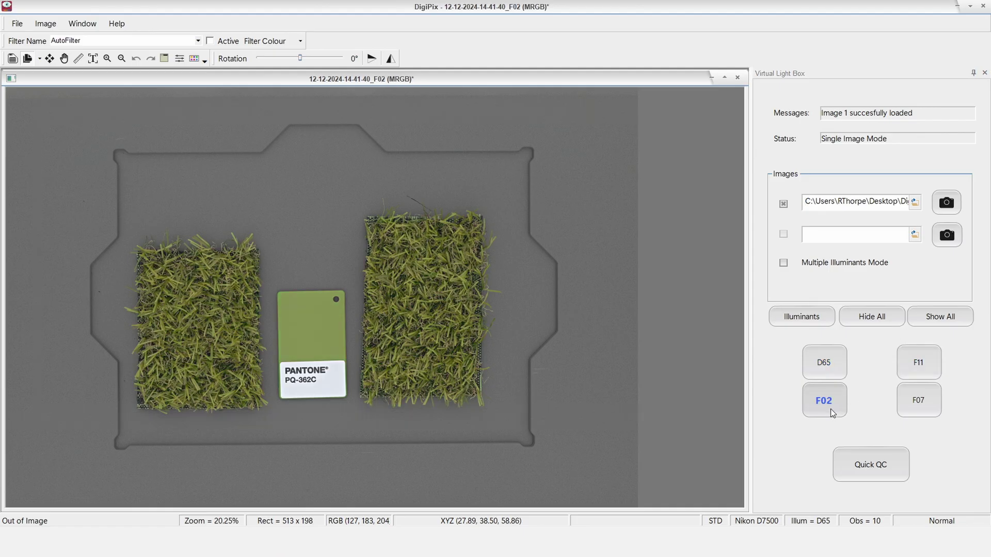
left_click(919, 405)
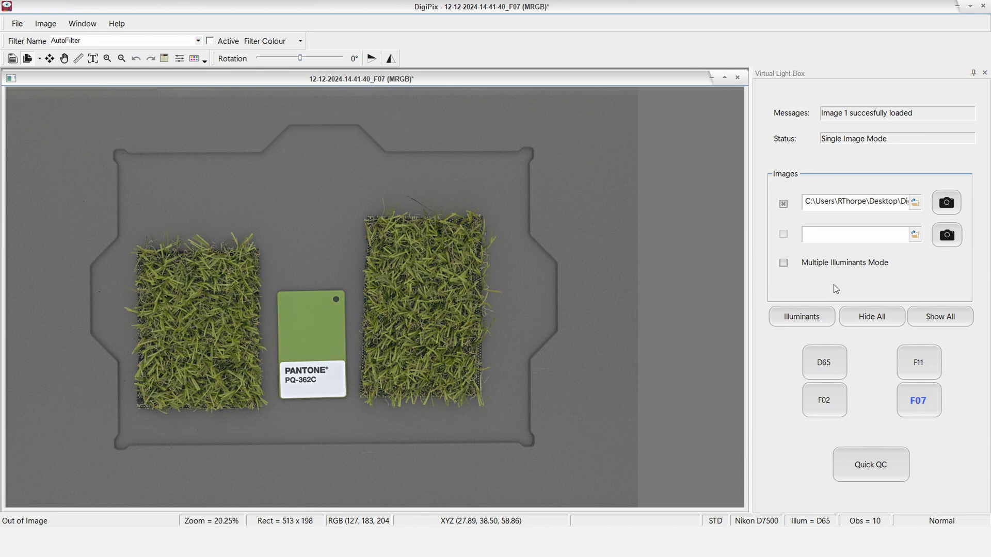
Enable Multiple Illuminants Mode, overlay the second turf image, and measure the blue fabric batch
left_click(784, 263)
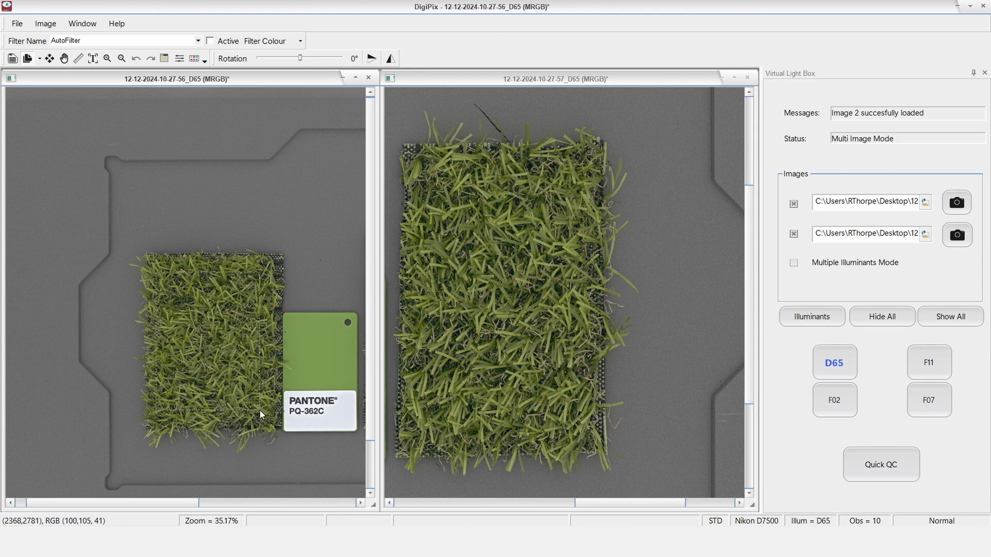
left_click_drag(156, 272, 261, 414)
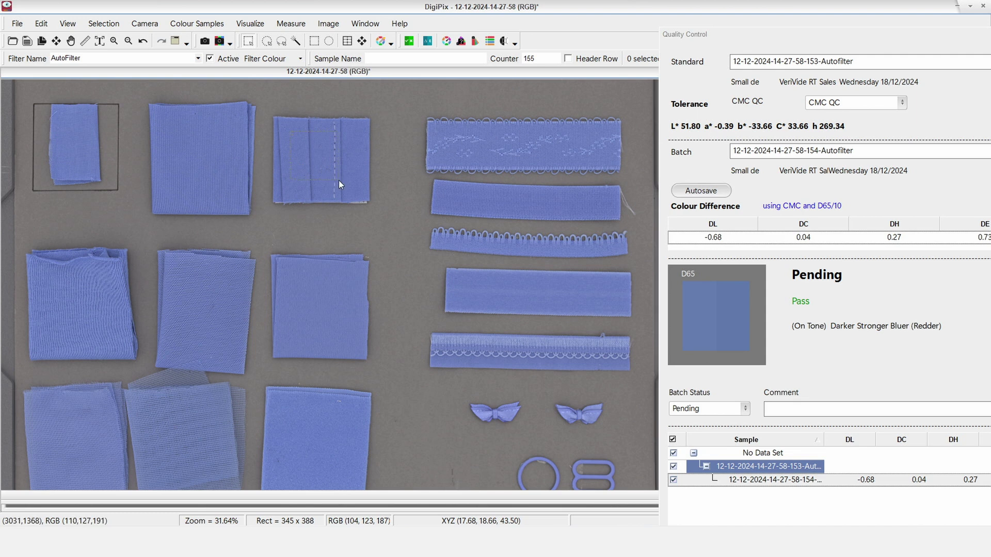
left_click(339, 181)
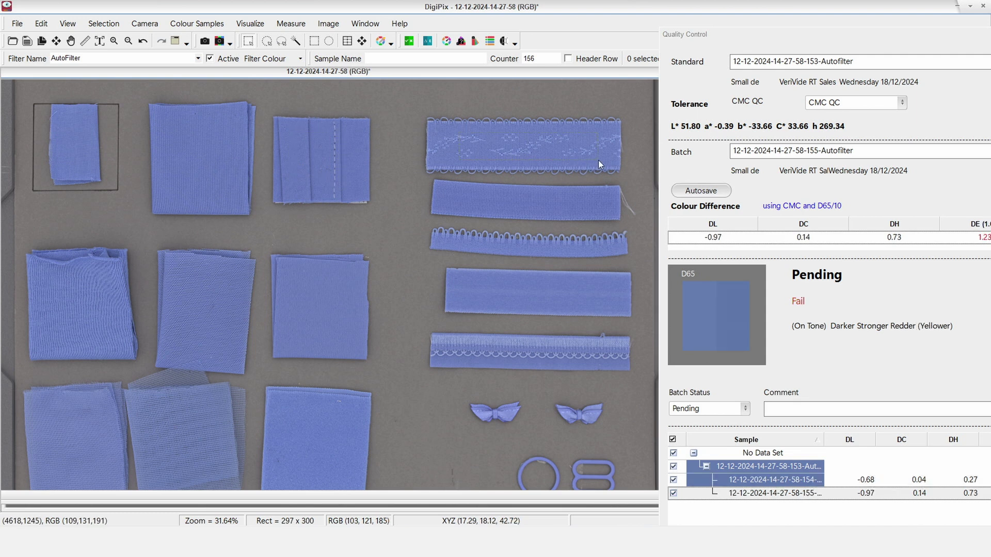
Measure the lace band and two blue bands as batch samples
left_click_drag(459, 132, 599, 161)
left_click_drag(471, 190, 590, 210)
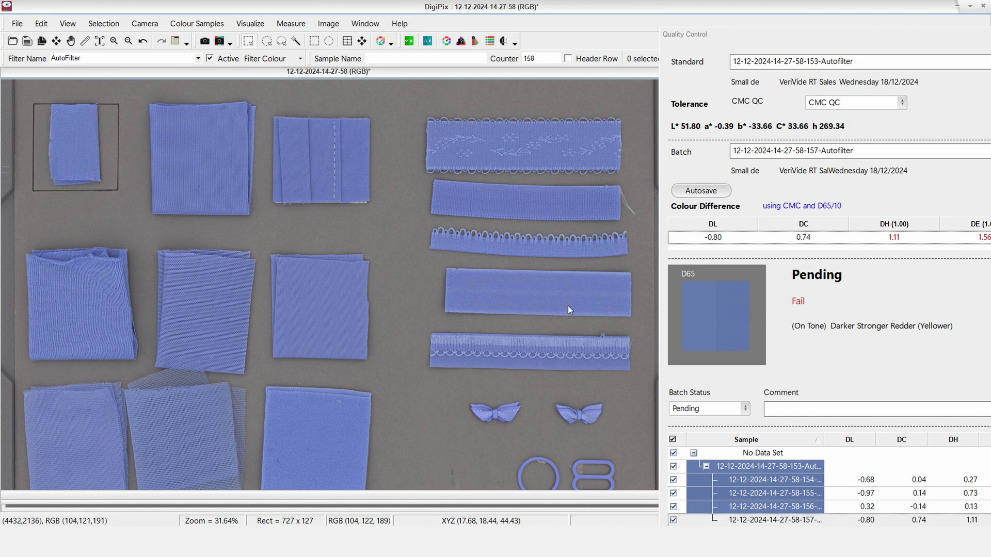
left_click_drag(607, 308, 609, 308)
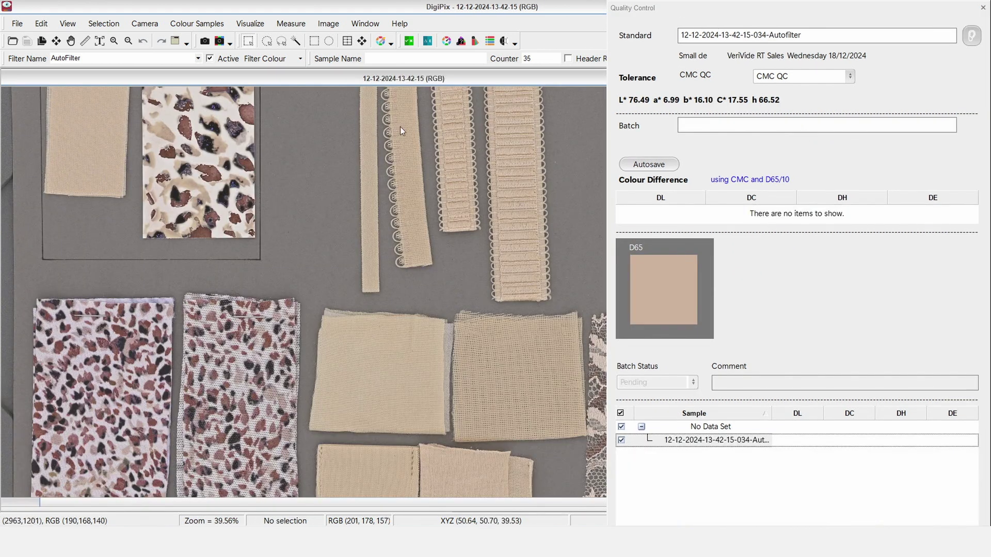
Measure the beige trim bands and the square beige fabric against the standard
left_click_drag(399, 108, 416, 147)
left_click_drag(447, 104, 464, 148)
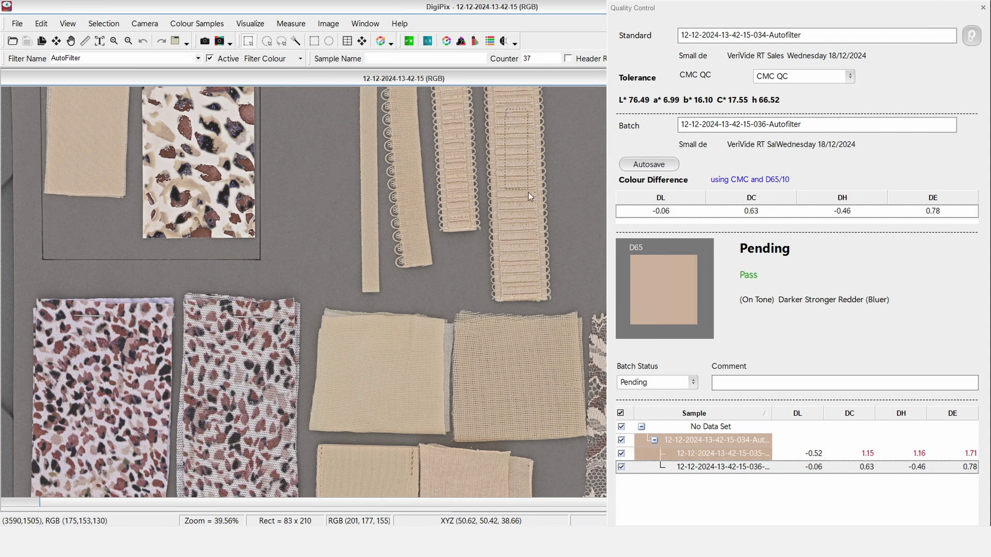
left_click_drag(528, 198, 528, 199)
left_click_drag(339, 341, 401, 398)
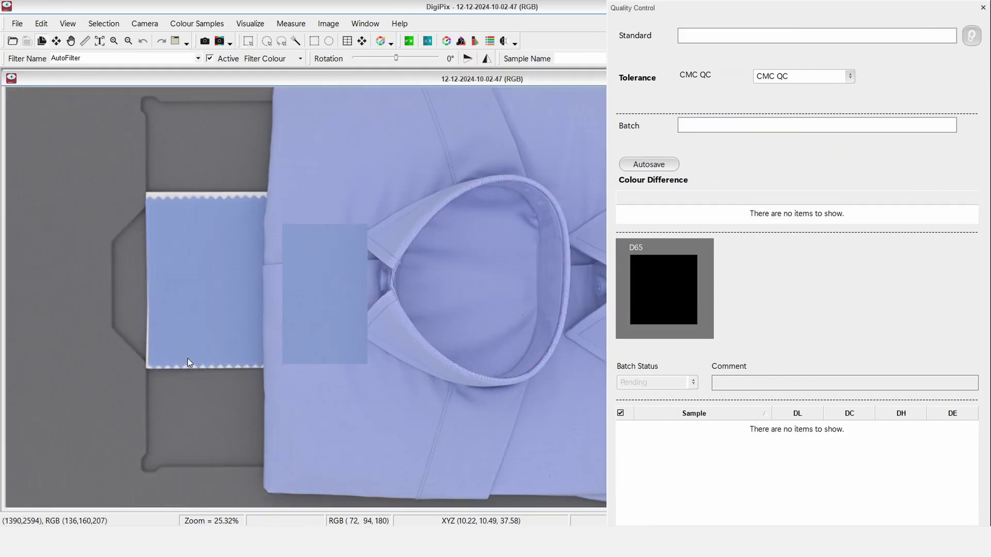
right_click(187, 358)
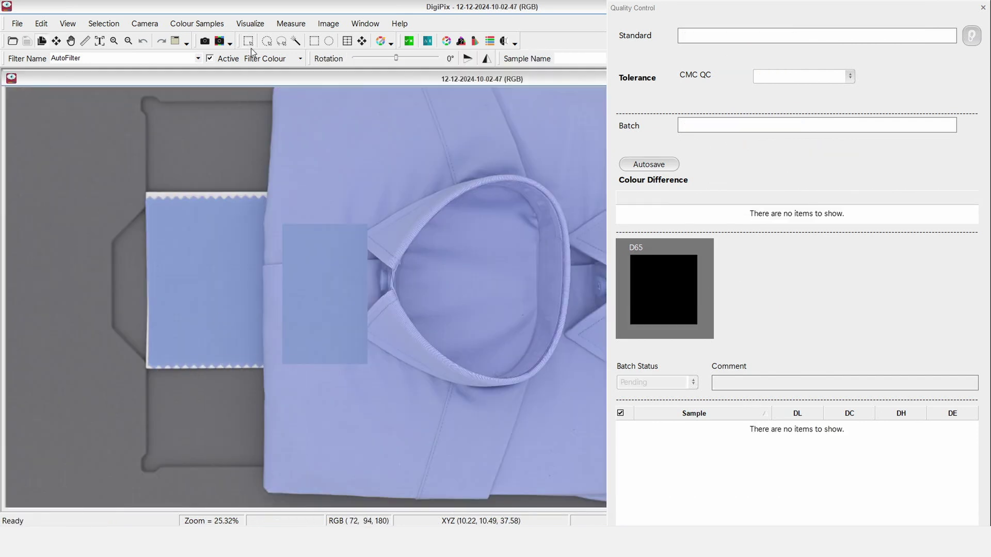
Measure swatch standard and shirt batch, mark Rejected, and begin the 'TOO THIN - GO FULLER' comment
left_click_drag(168, 213, 231, 355)
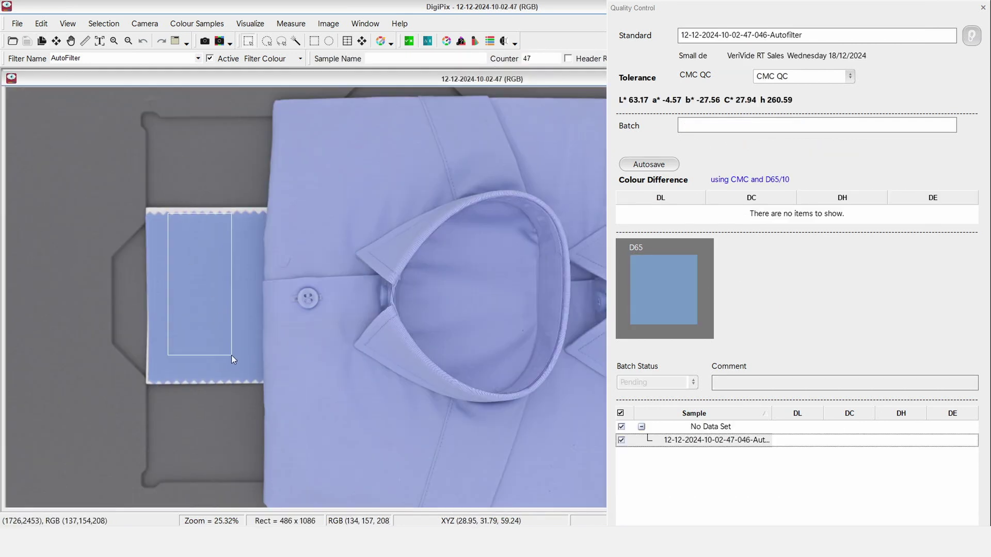
left_click_drag(360, 184, 369, 198)
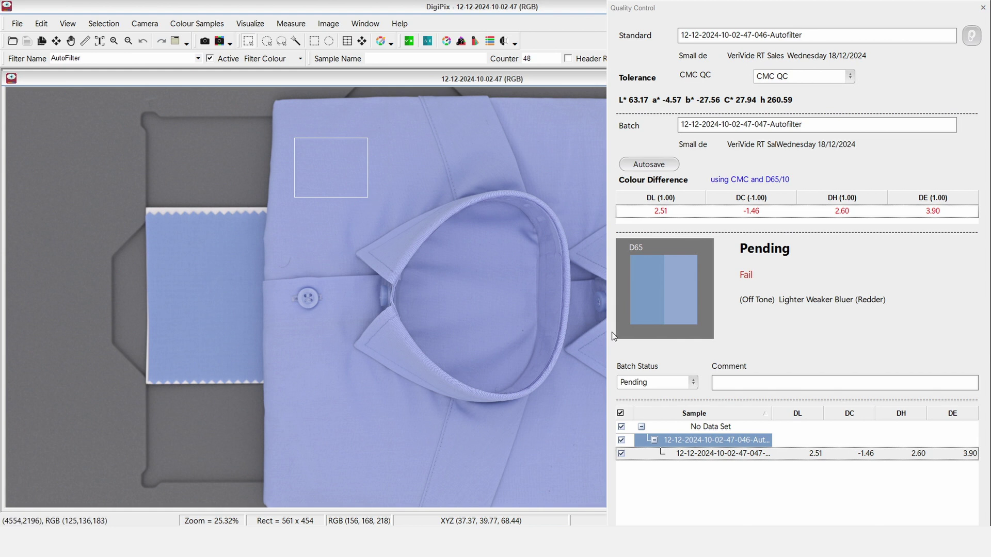
left_click(691, 383)
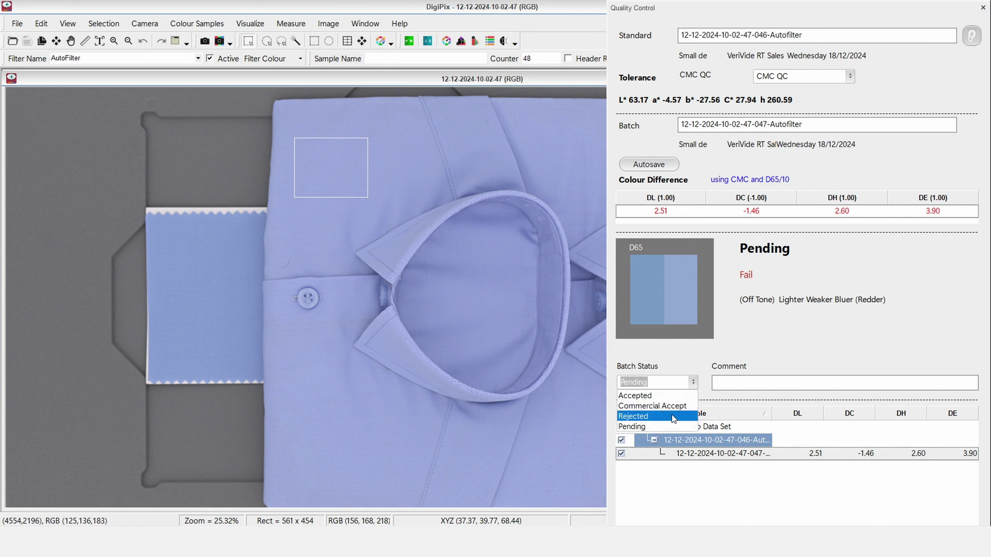
left_click(745, 388)
type("T")
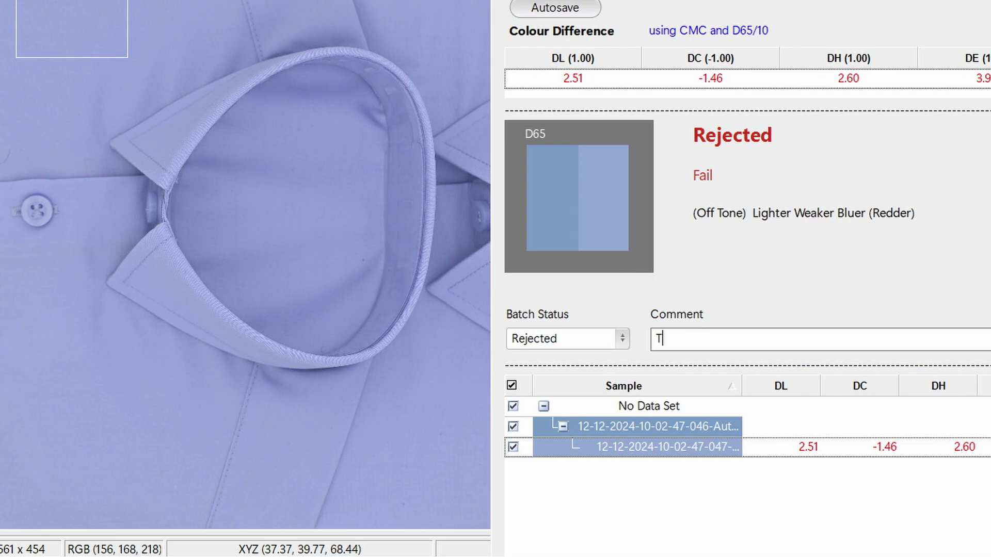